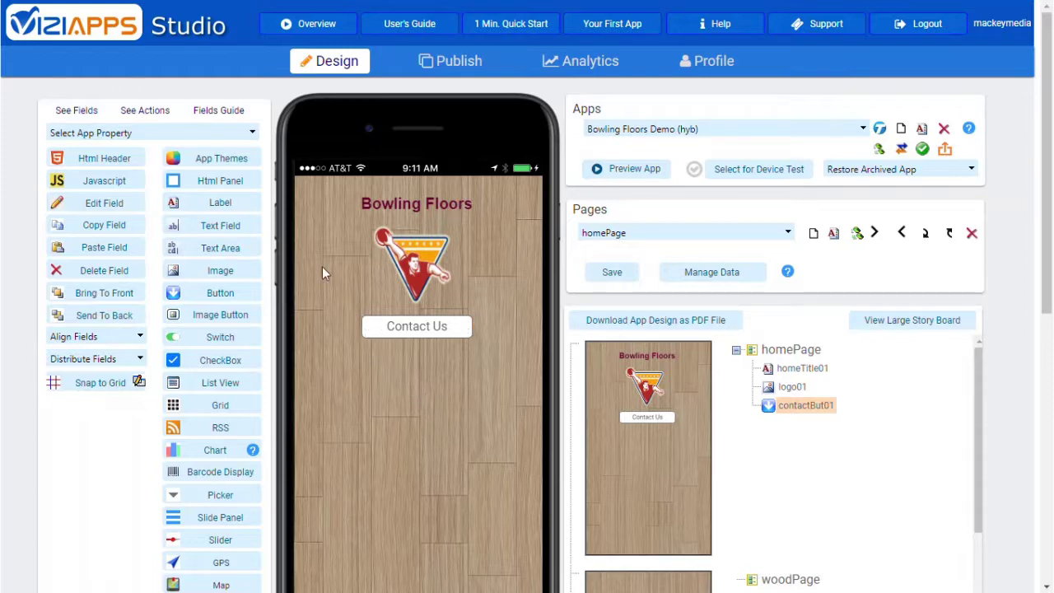
Step: Open the App Navigation Bar settings and keep the bar position at the bottom of the phone
left_click(253, 136)
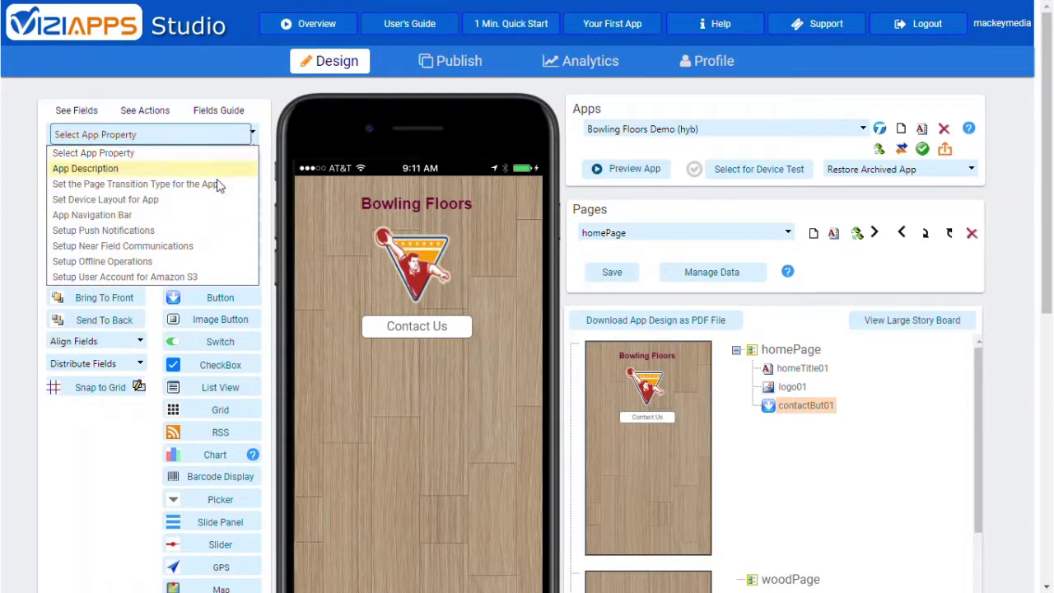
left_click(214, 222)
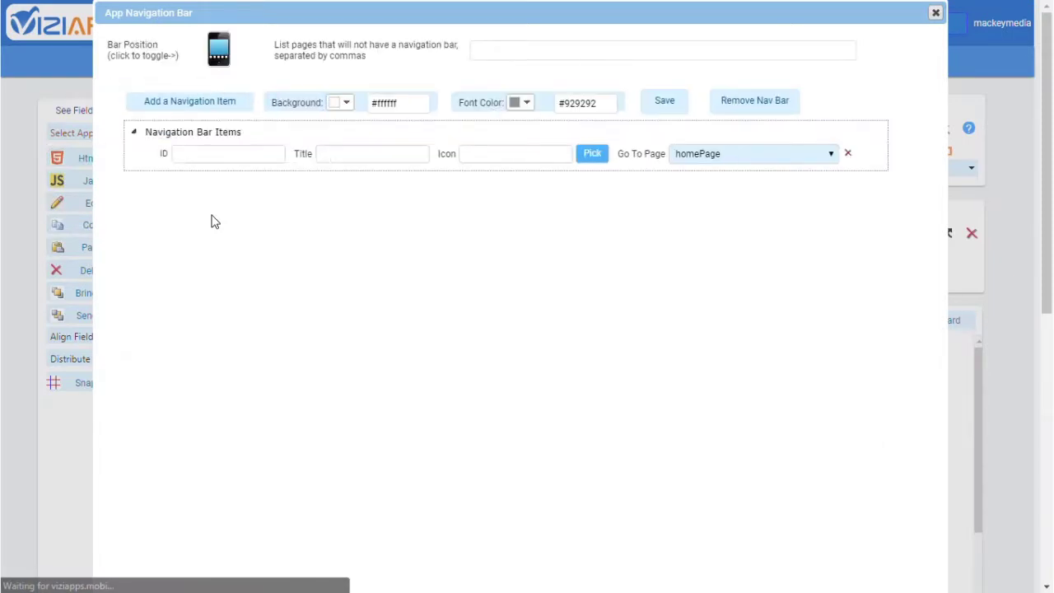
left_click(218, 57)
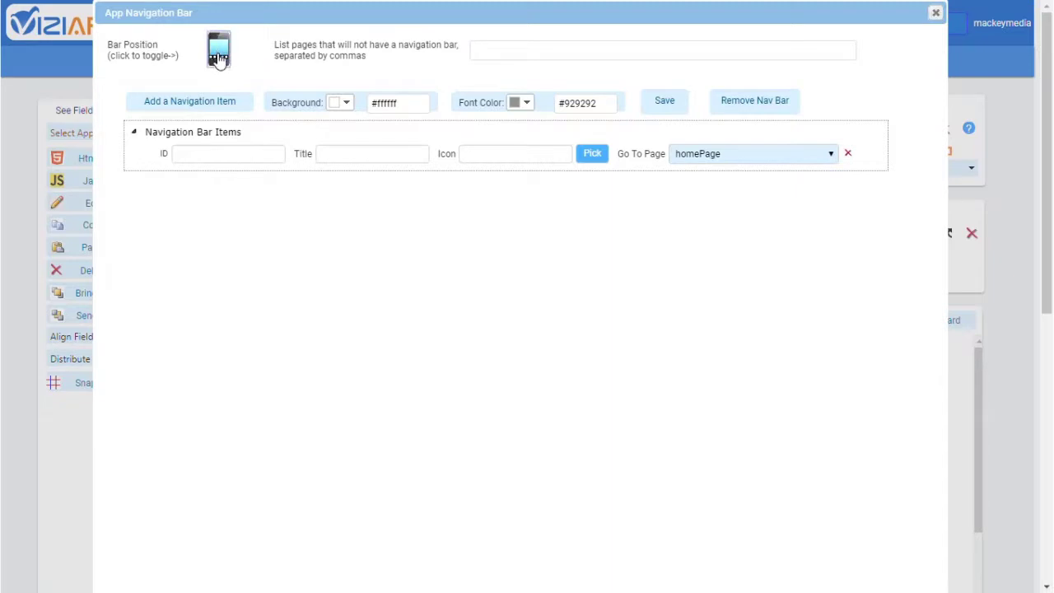
Step: Enter woodPage and contactPage as pages without a navigation bar, and clear the list again
left_click(529, 53)
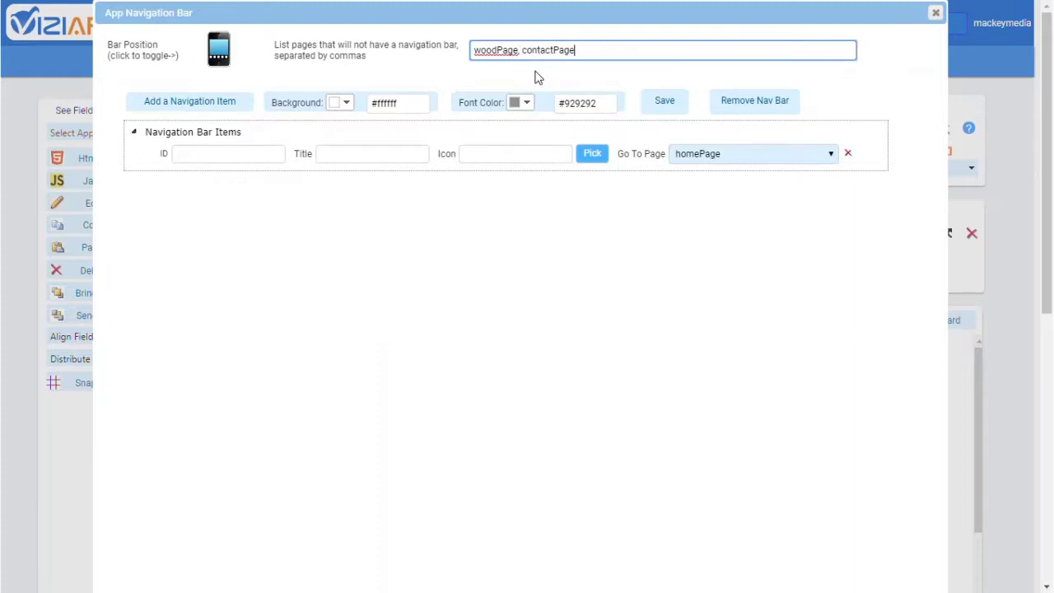
key("ctrl+a")
key("BackSpace")
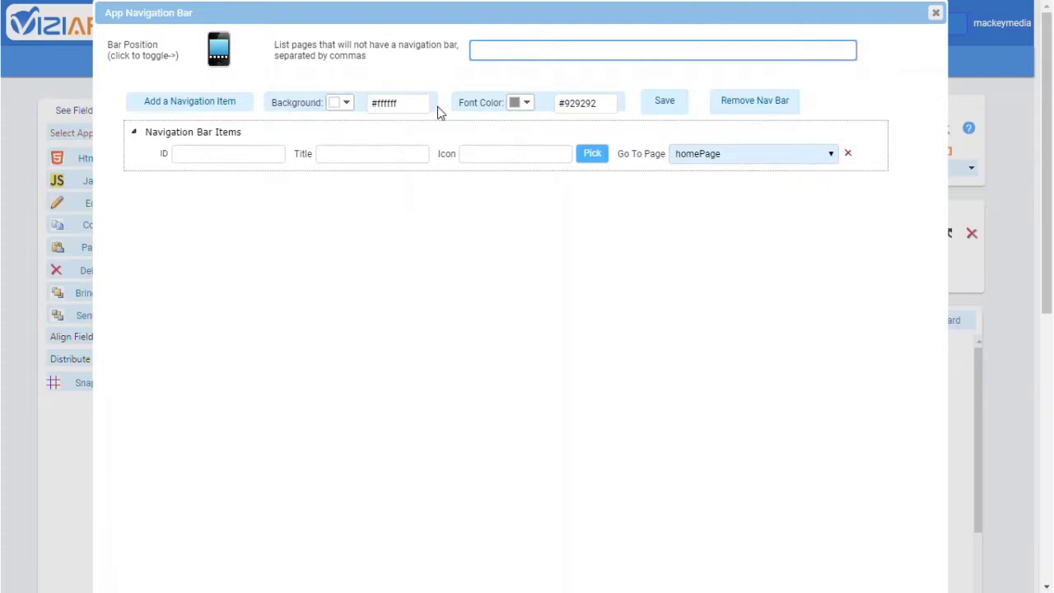
Step: Examine the palette, RGB, HSB and HSV options for the navigation bar's background, and the palette for its font color
left_click(348, 103)
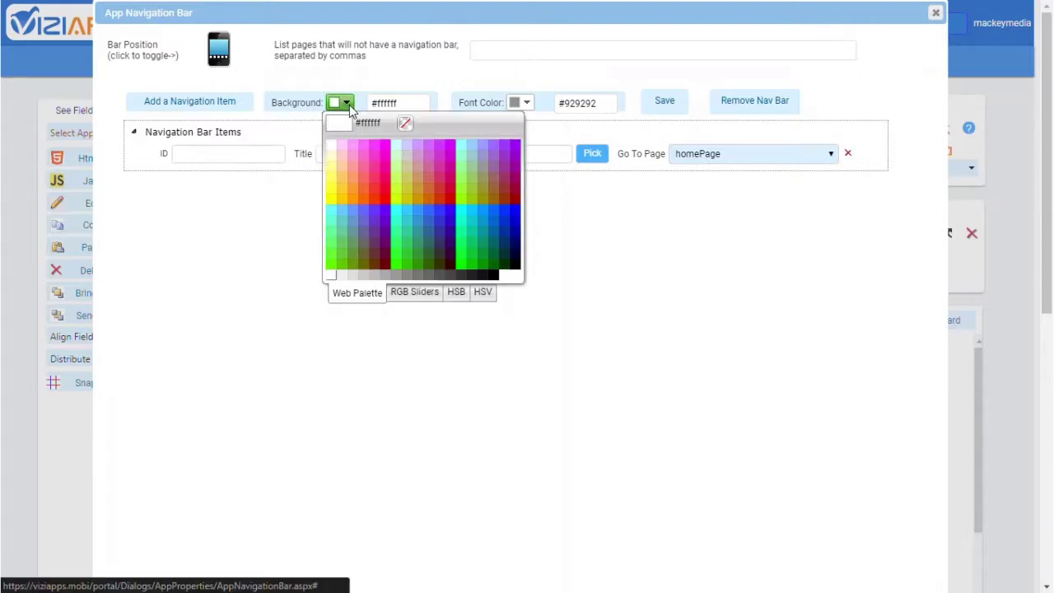
left_click(404, 295)
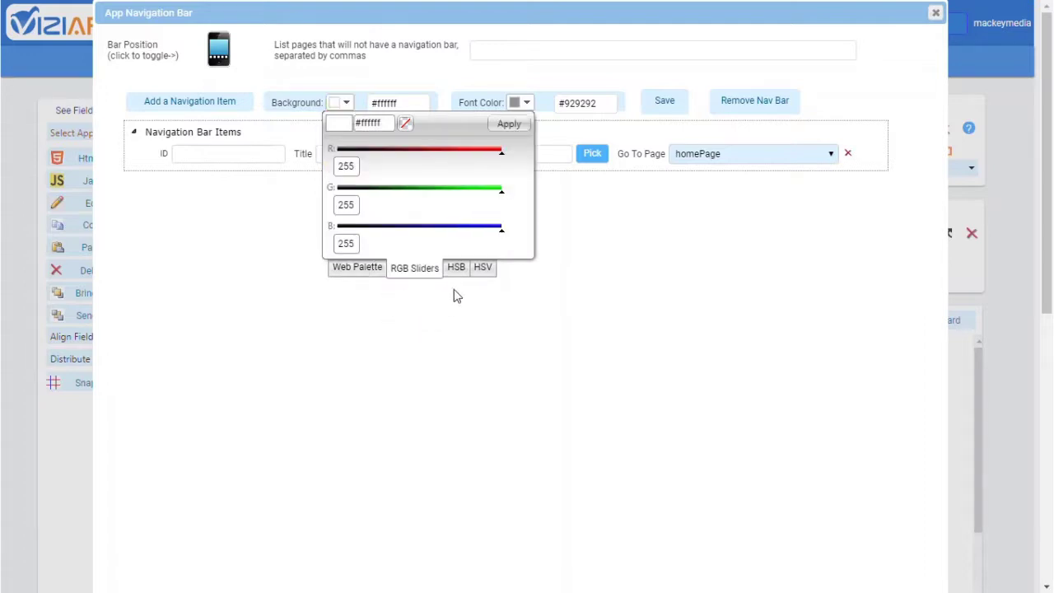
left_click(456, 268)
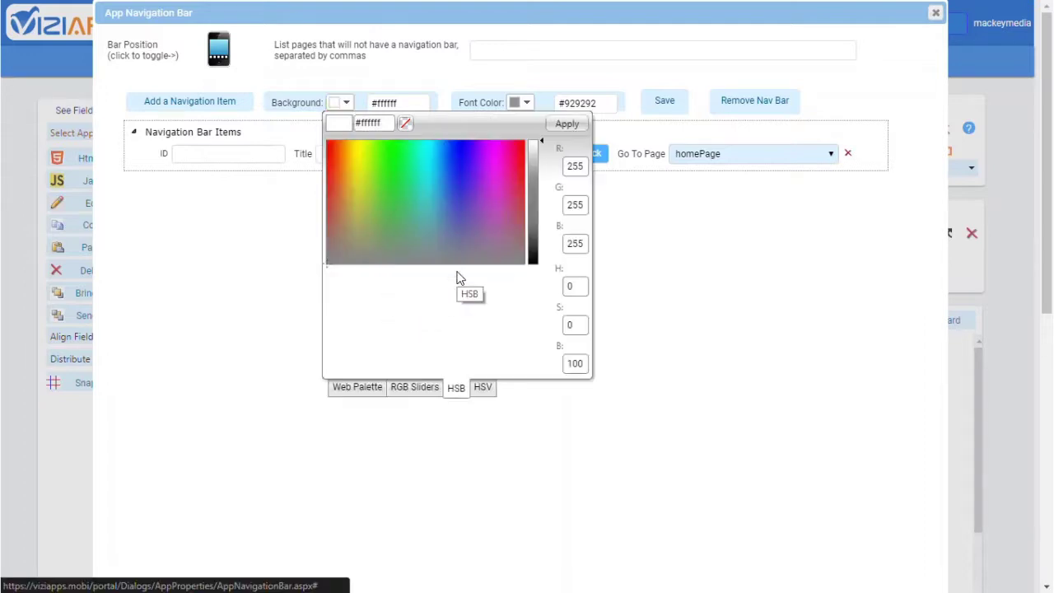
left_click(485, 388)
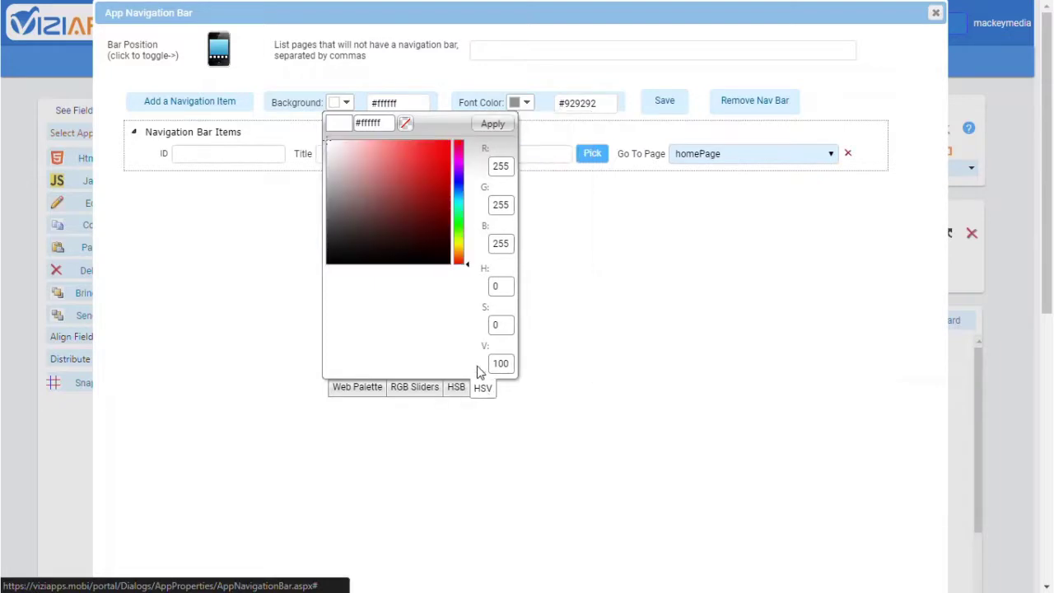
left_click(359, 78)
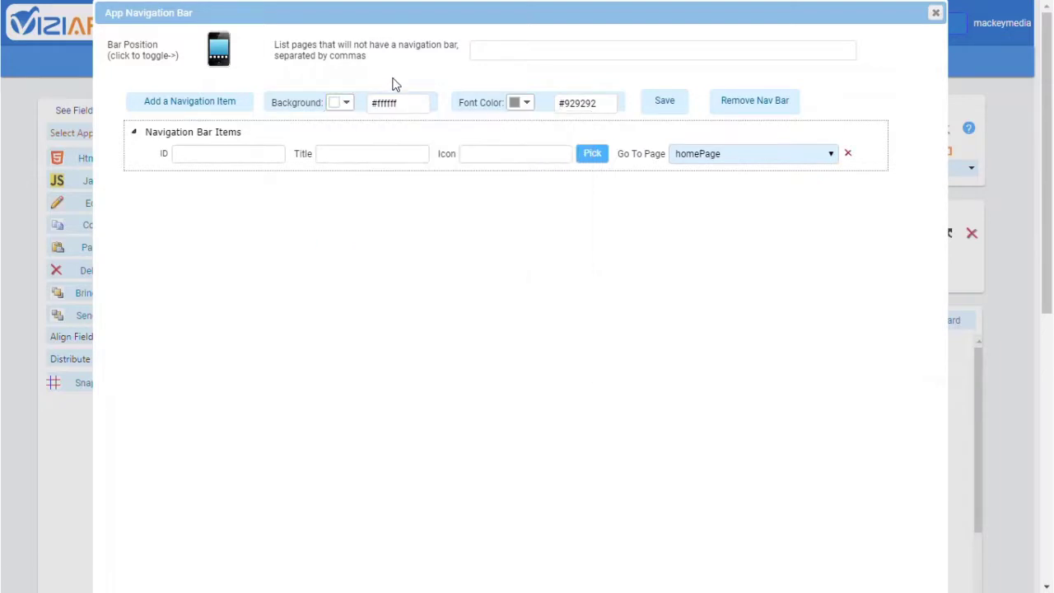
left_click(528, 104)
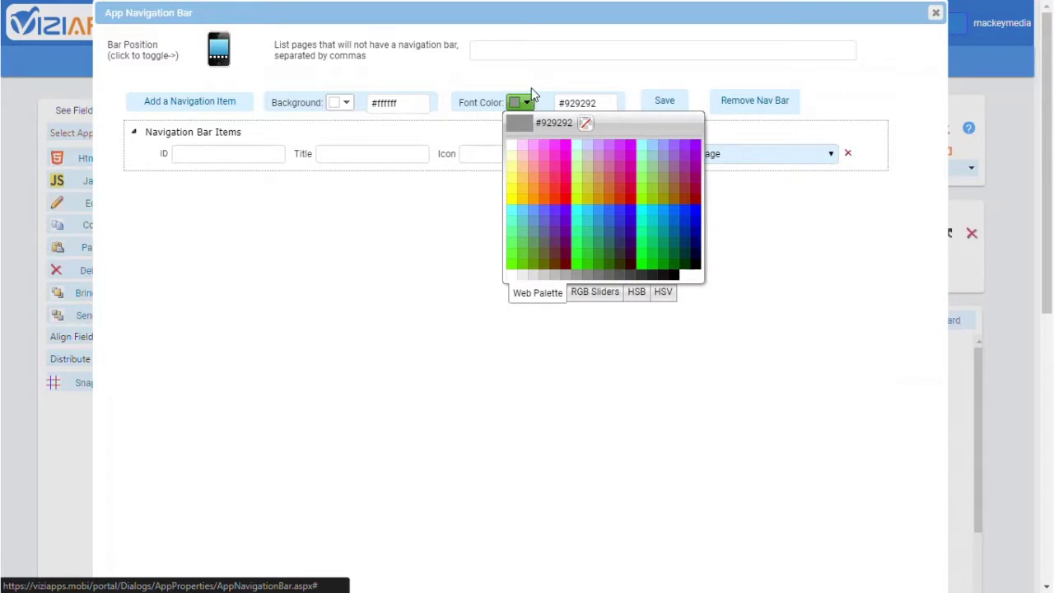
left_click(532, 81)
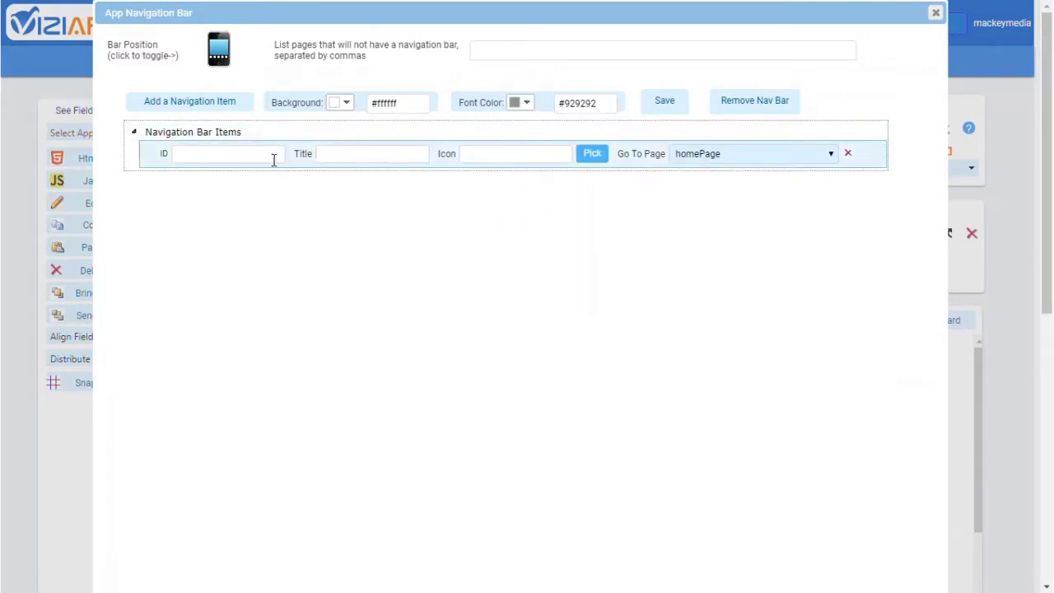
Step: Open the Font Awesome icon library for the first navigation item and browse the web application icons
left_click(241, 157)
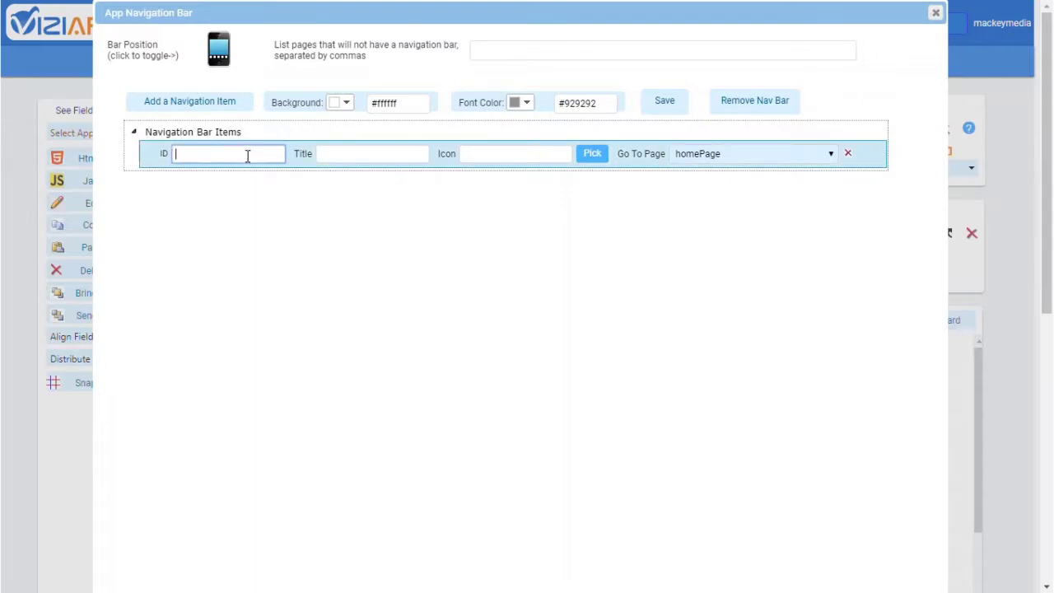
left_click(379, 152)
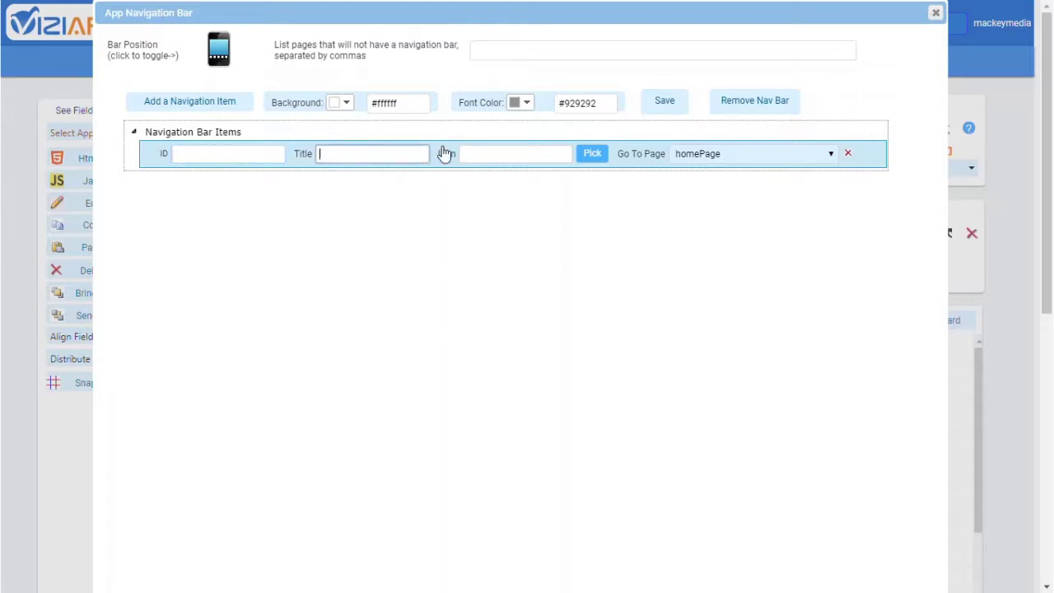
left_click(489, 153)
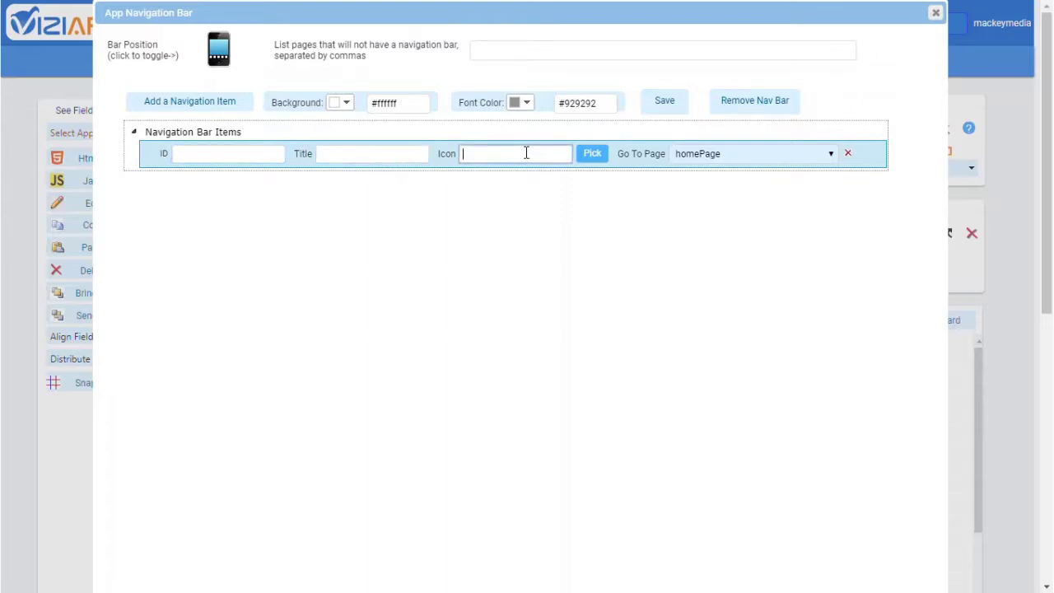
left_click(590, 155)
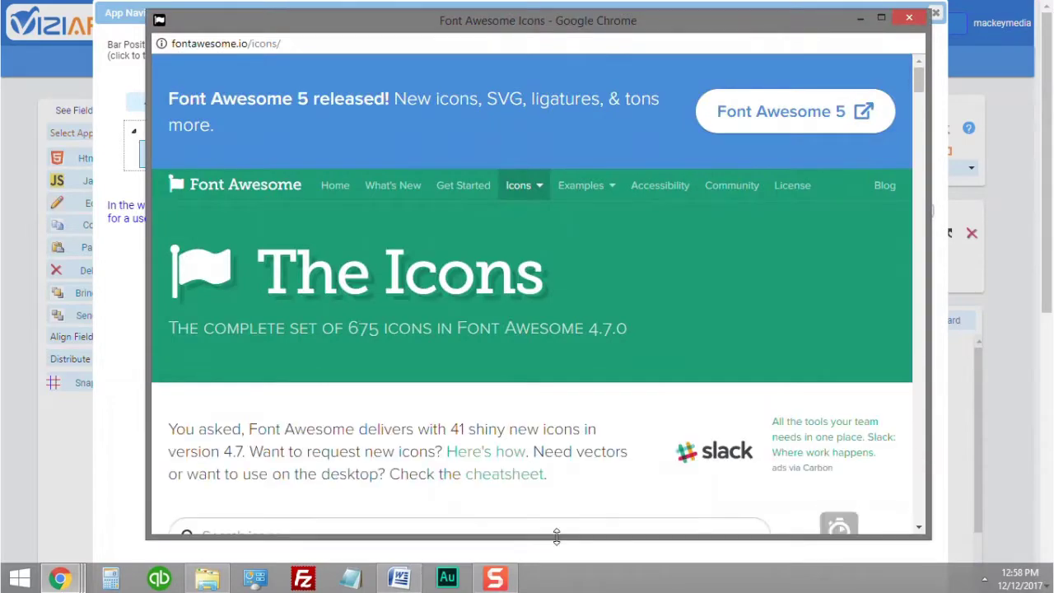
scroll(560, 337, "down", 10)
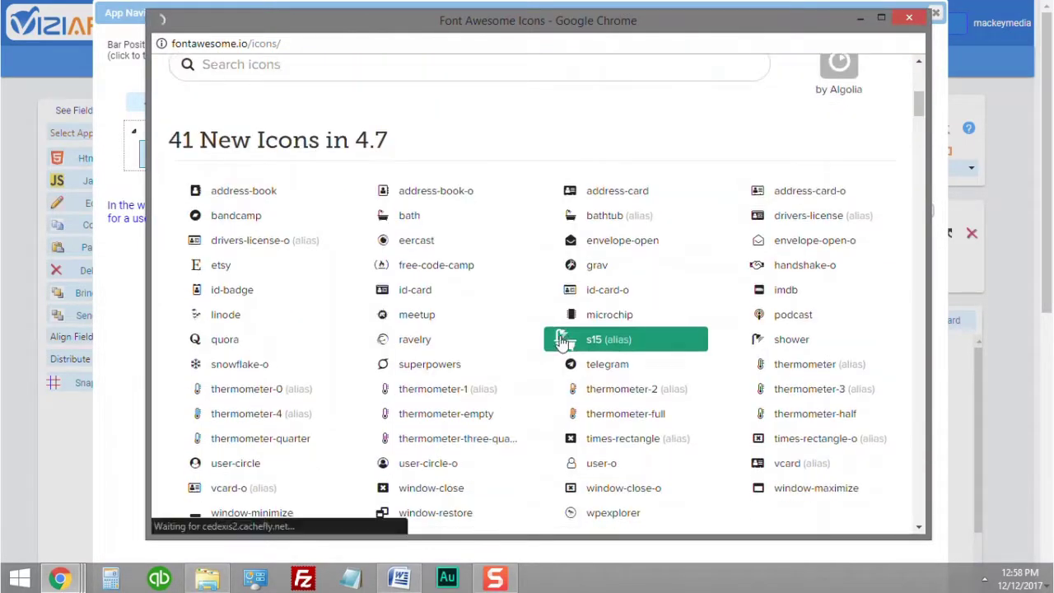
scroll(560, 342, "down", 4)
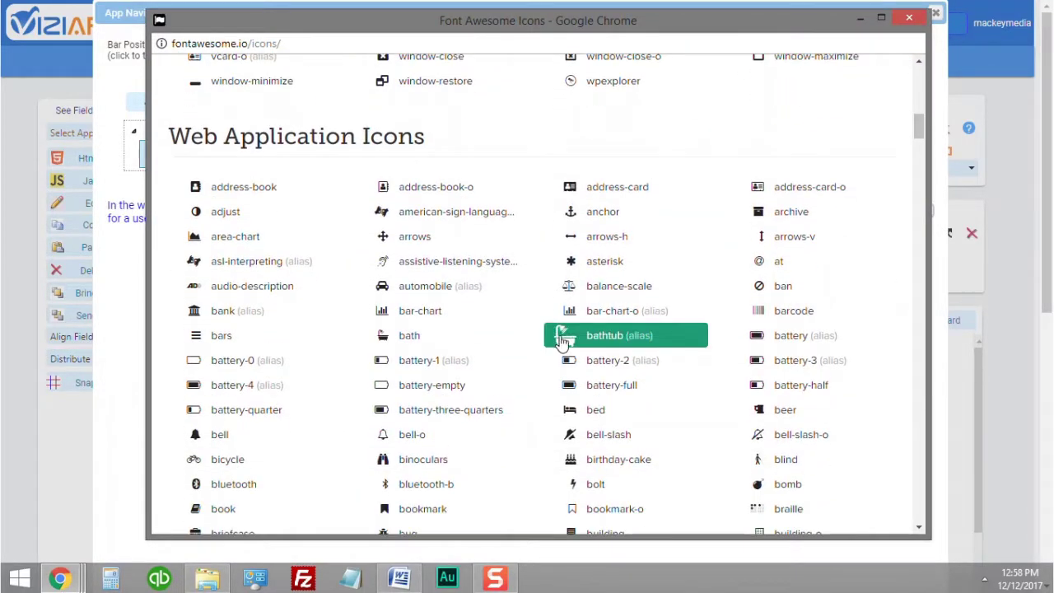
scroll(560, 342, "down", 4)
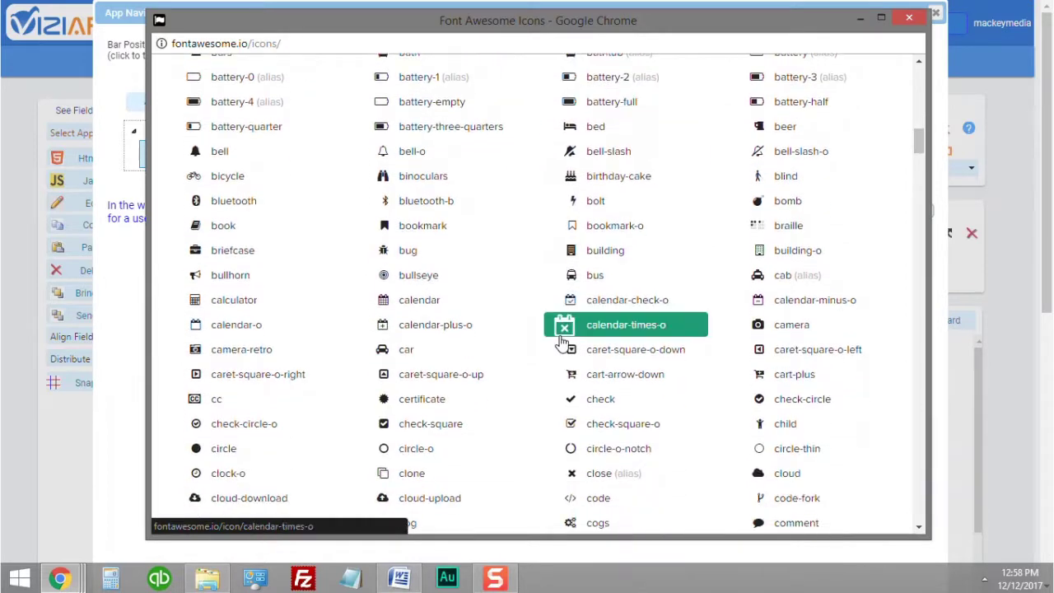
Step: Copy the icon name fa-calendar from the calendar icon's page and paste it as the first navigation item's icon
left_click(446, 252)
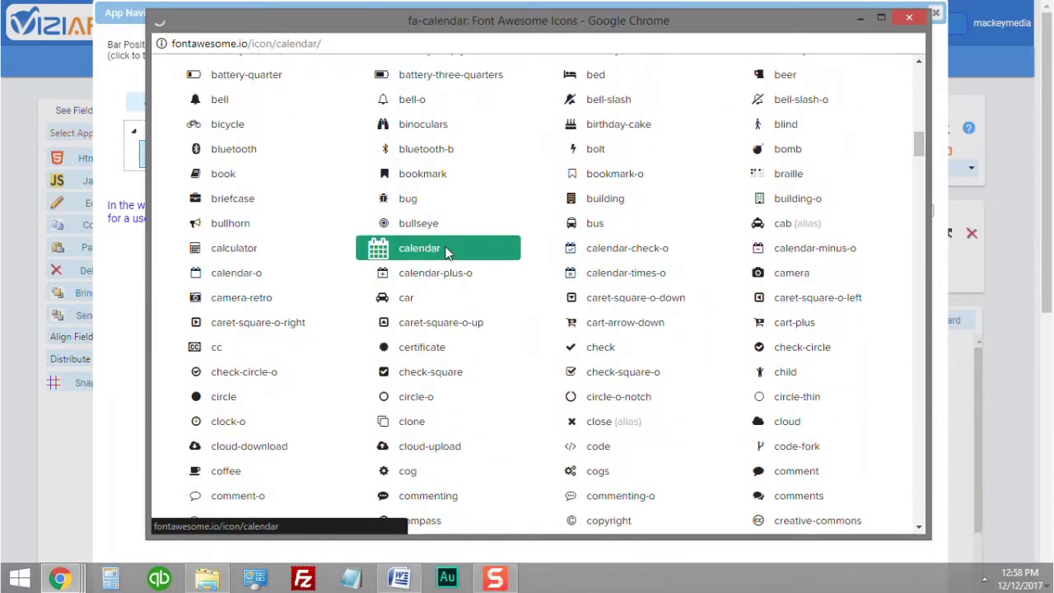
scroll(428, 291, "down", 1)
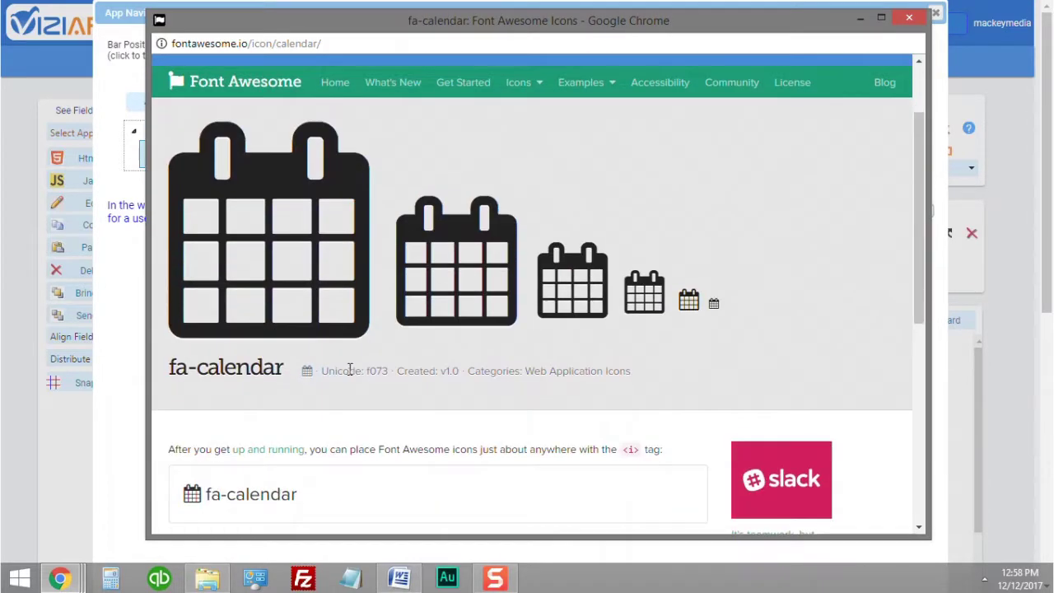
left_click_drag(283, 368, 122, 371)
key("ctrl+c")
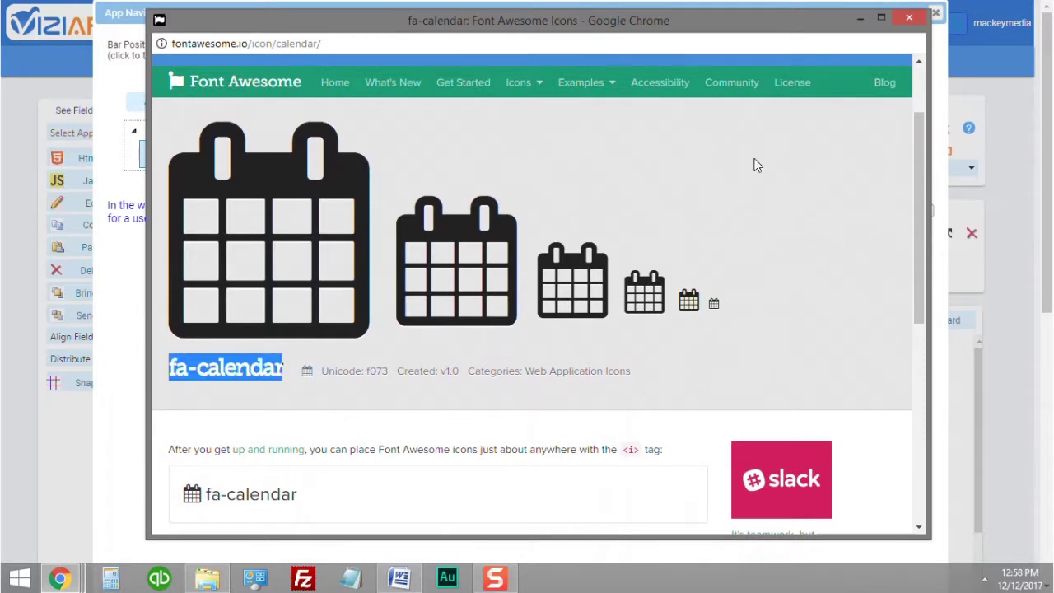
left_click(904, 23)
left_click(522, 155)
key("ctrl+v")
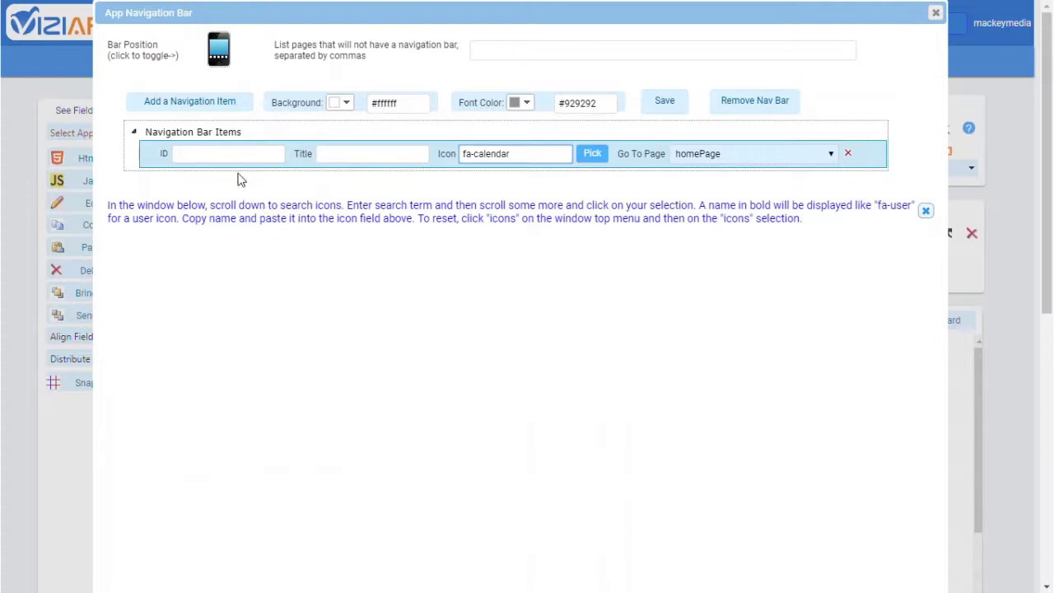
Step: Add Home, Wood Types, Send A Photo and Contact Us items to the navigation bar, and save and close its settings
left_click(219, 107)
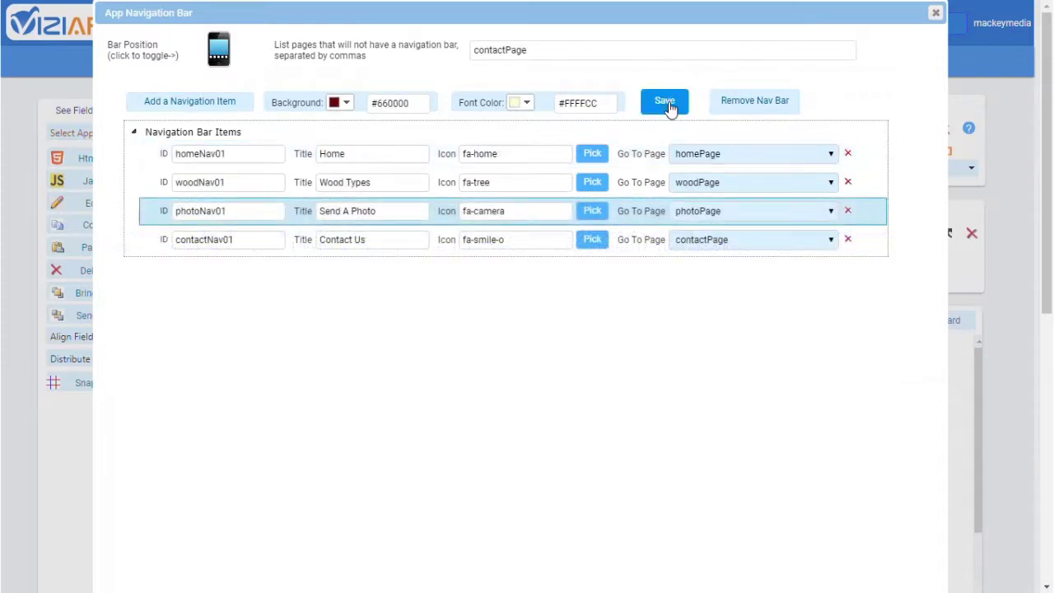
left_click(669, 107)
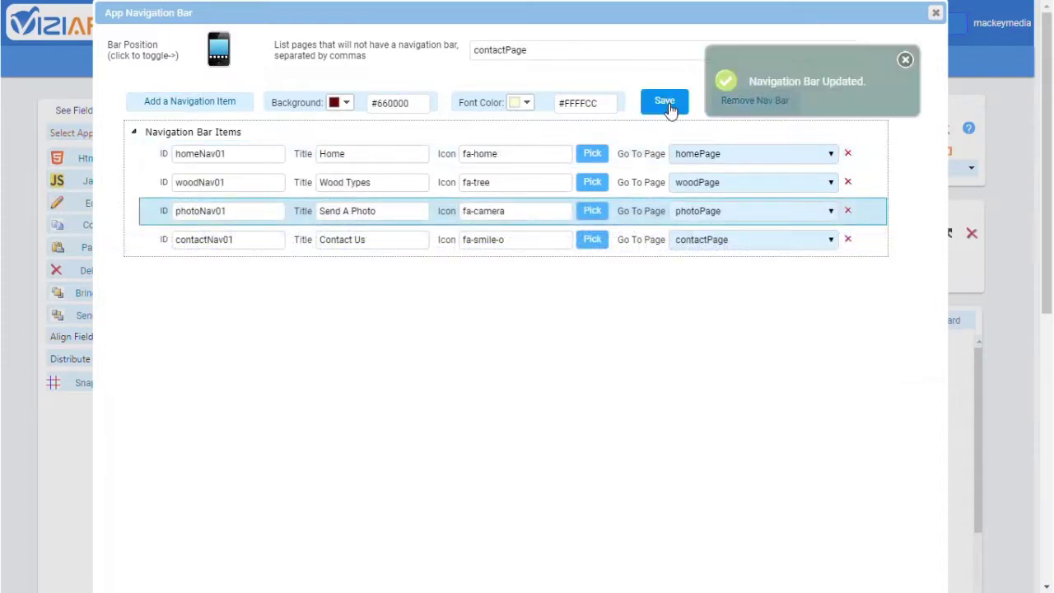
left_click(936, 12)
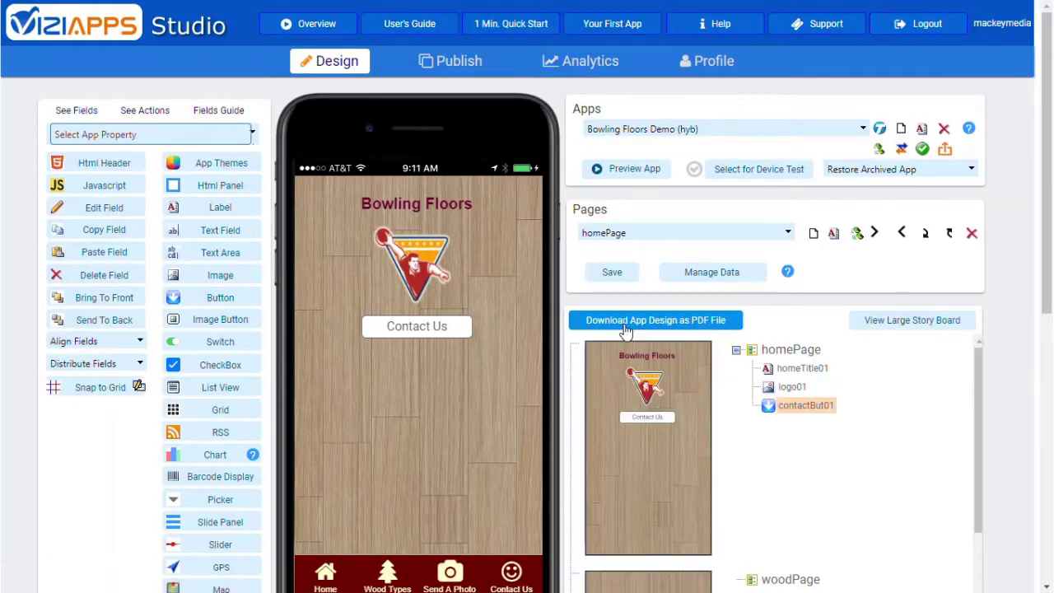
Step: Preview the app, test the Send A Photo and Contact Us navigation items, and return to the app design
scroll(421, 405, "down", 2)
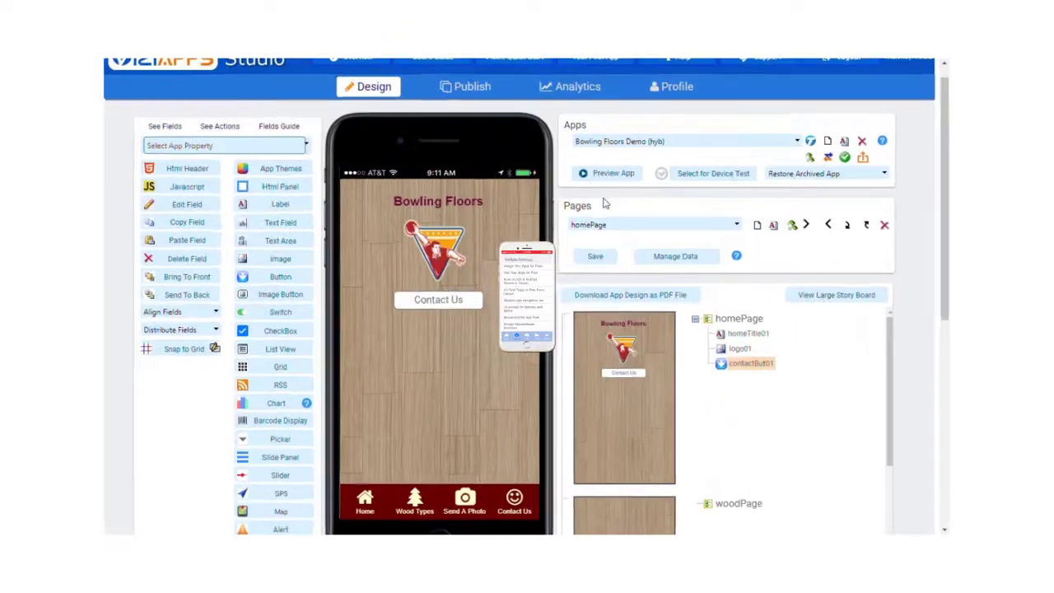
left_click(621, 141)
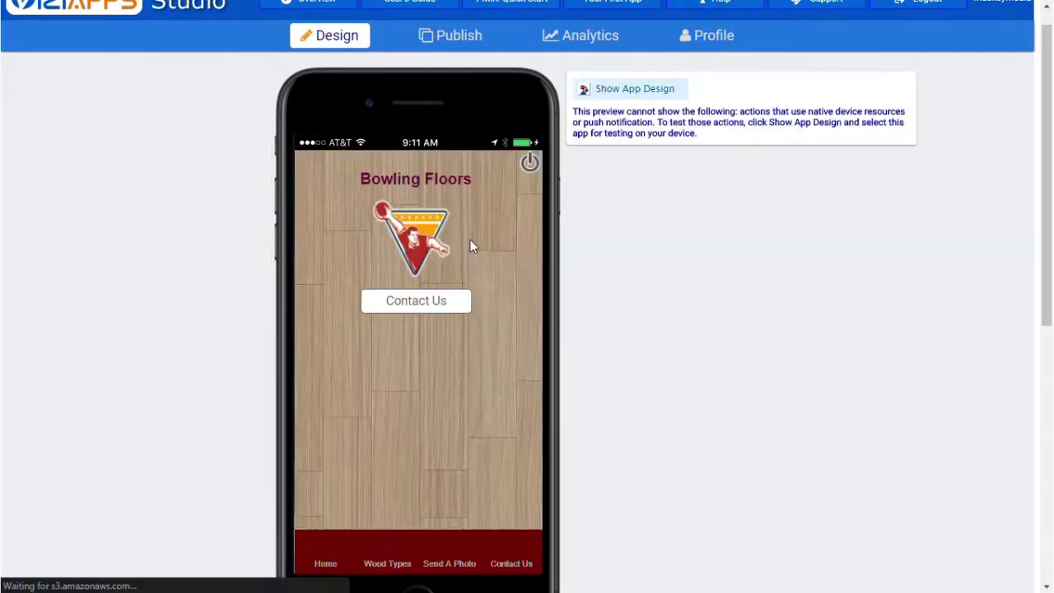
scroll(467, 267, "down", 2)
left_click(449, 398)
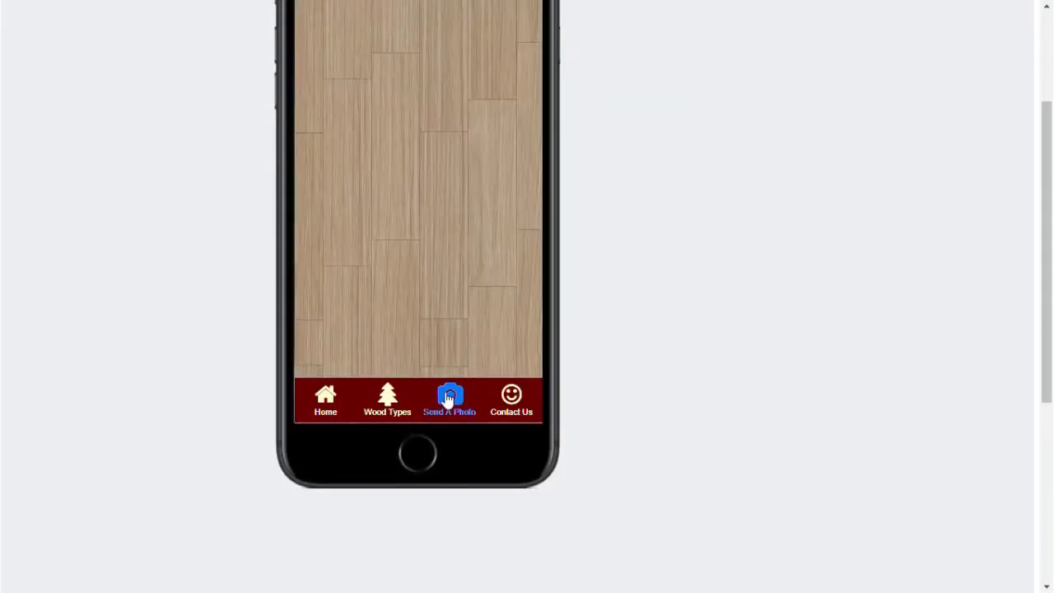
left_click(509, 401)
scroll(507, 405, "up", 2)
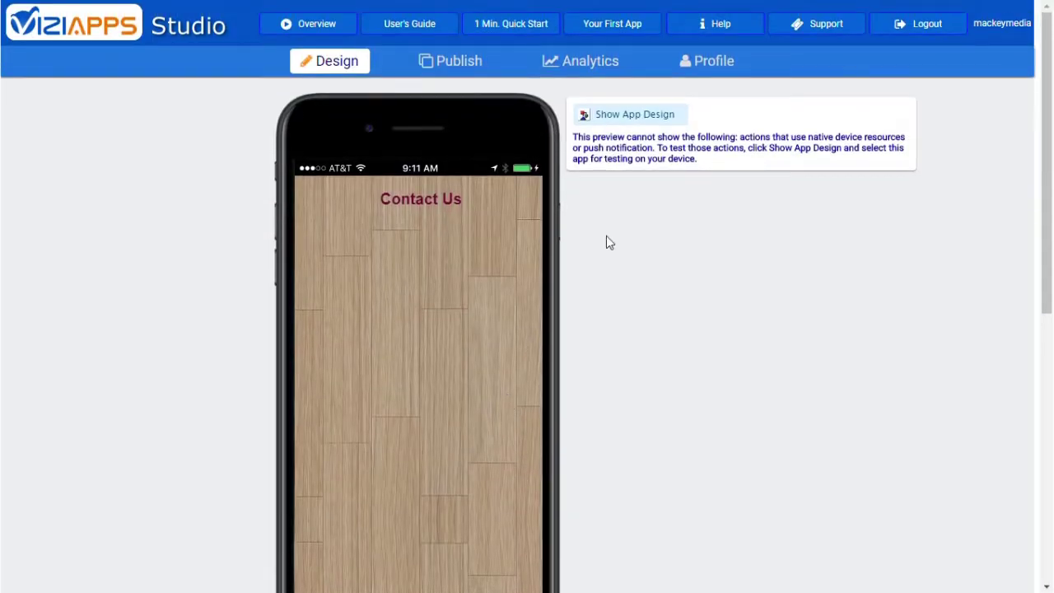
left_click(640, 123)
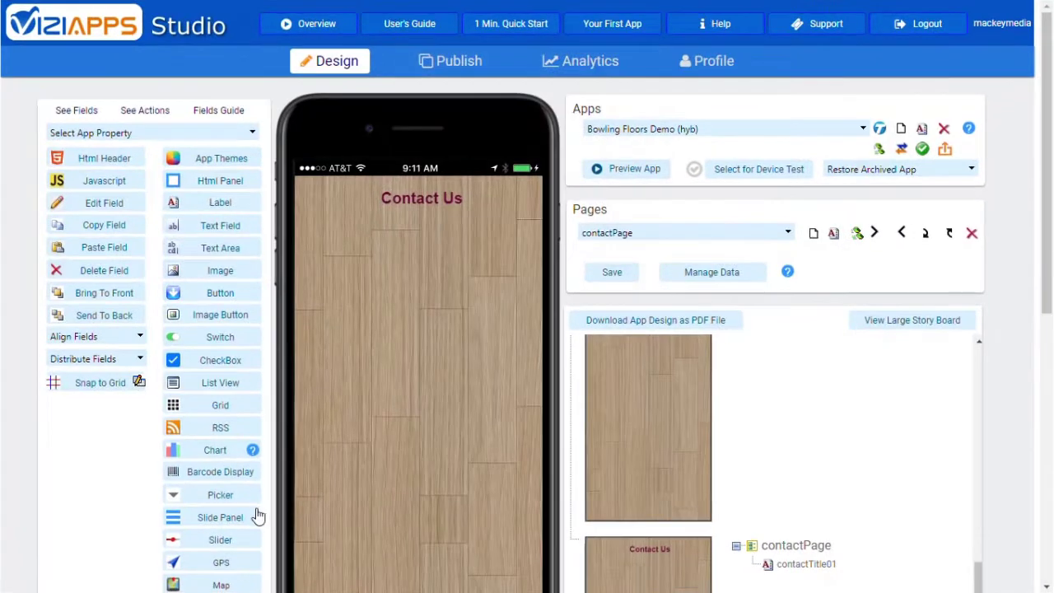
Step: Start a slide panel with ID slidePanel01 on contactPage and list homePage under the menu name Home
left_click(254, 518)
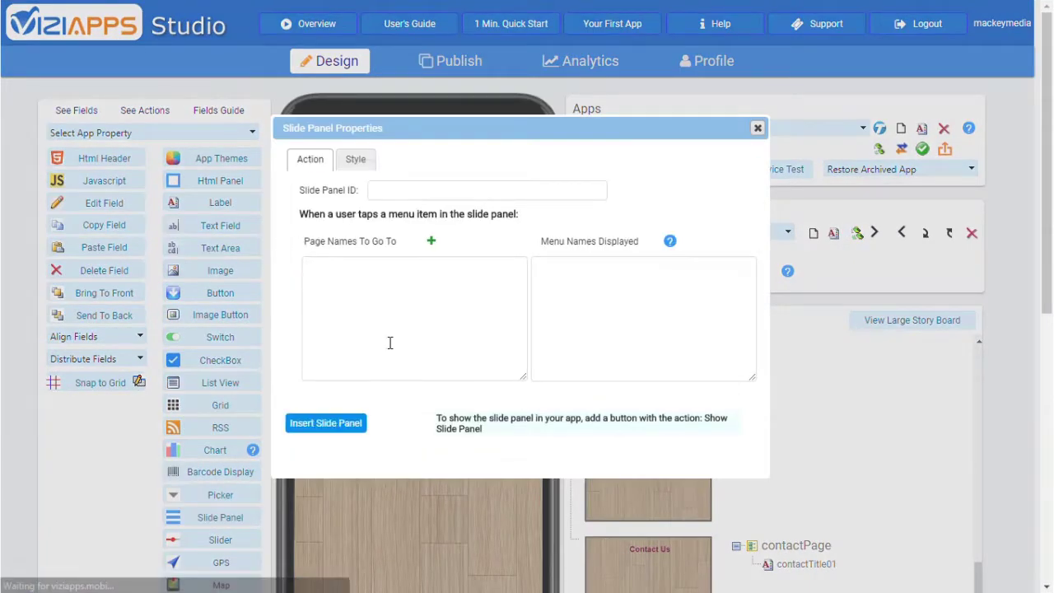
left_click(419, 190)
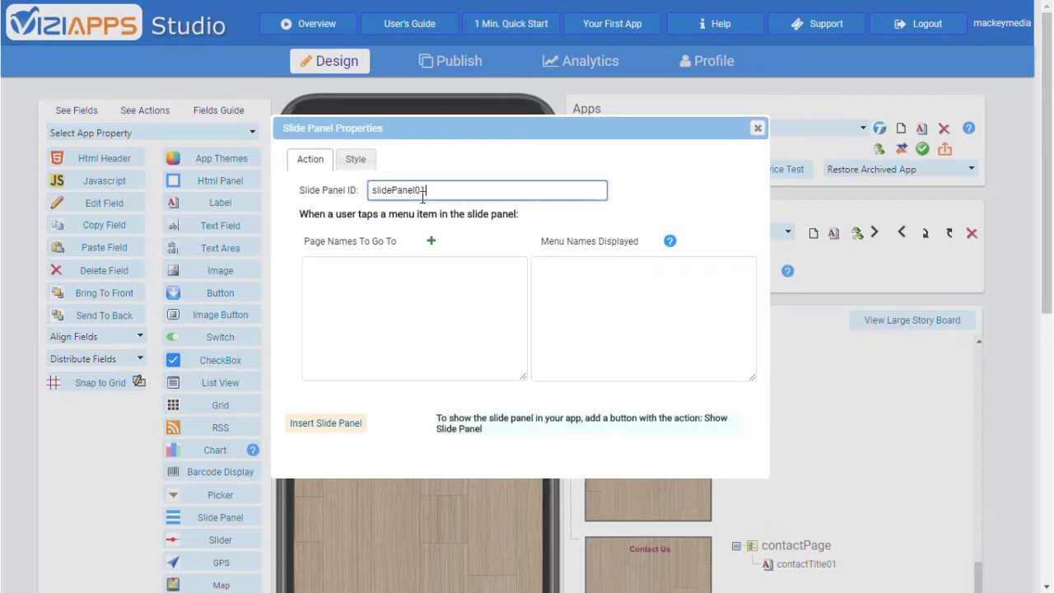
left_click(401, 309)
type("s")
type("omePage")
key("Tab")
type("Home")
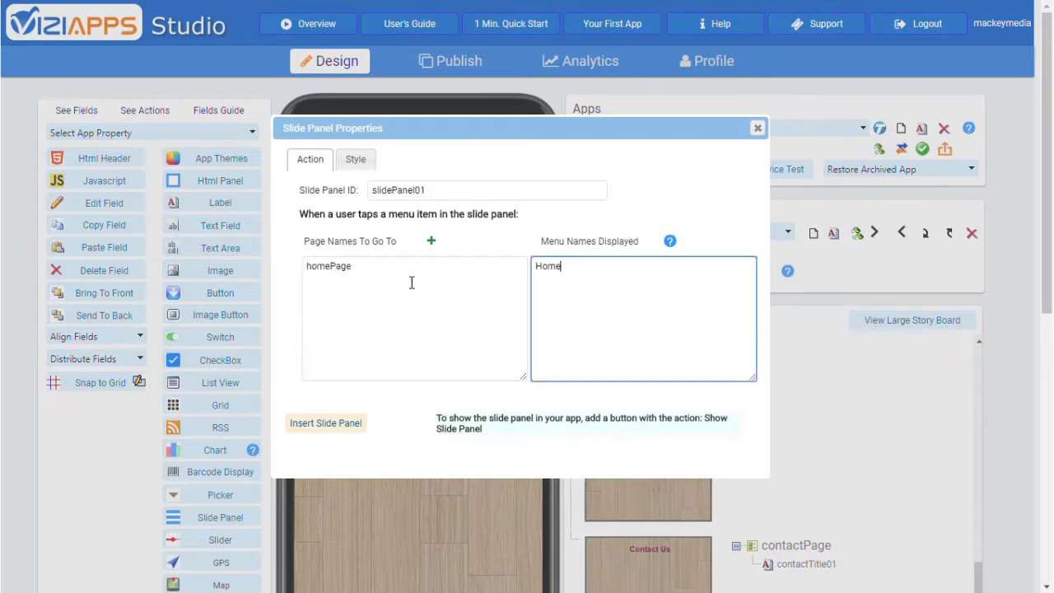
Step: Add woodPage to the slide panel's page list under the menu name Wood Types
left_click(430, 241)
type("woodPage")
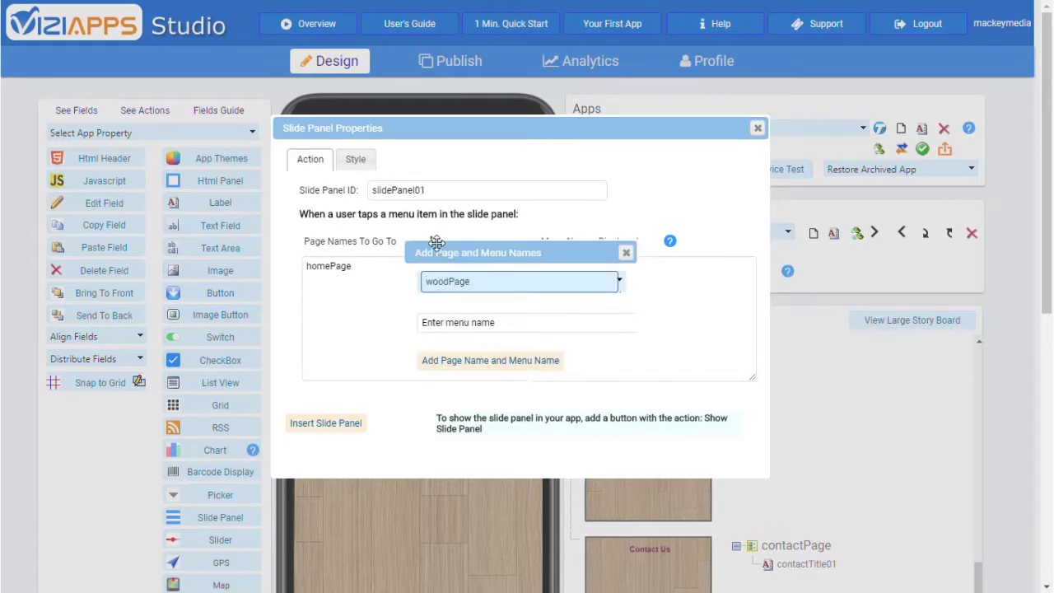
left_click(505, 321)
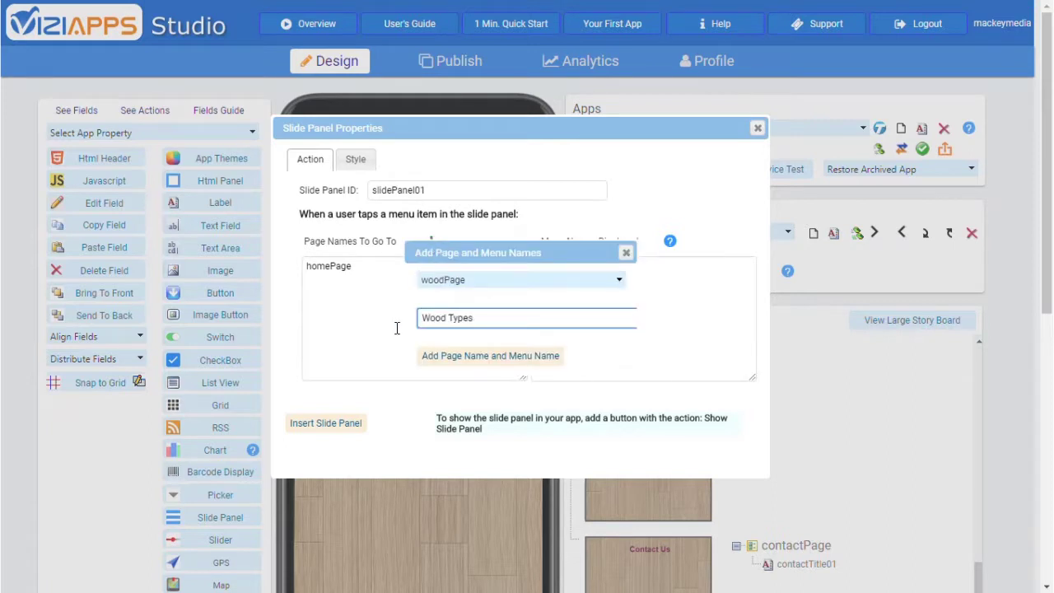
left_click(434, 356)
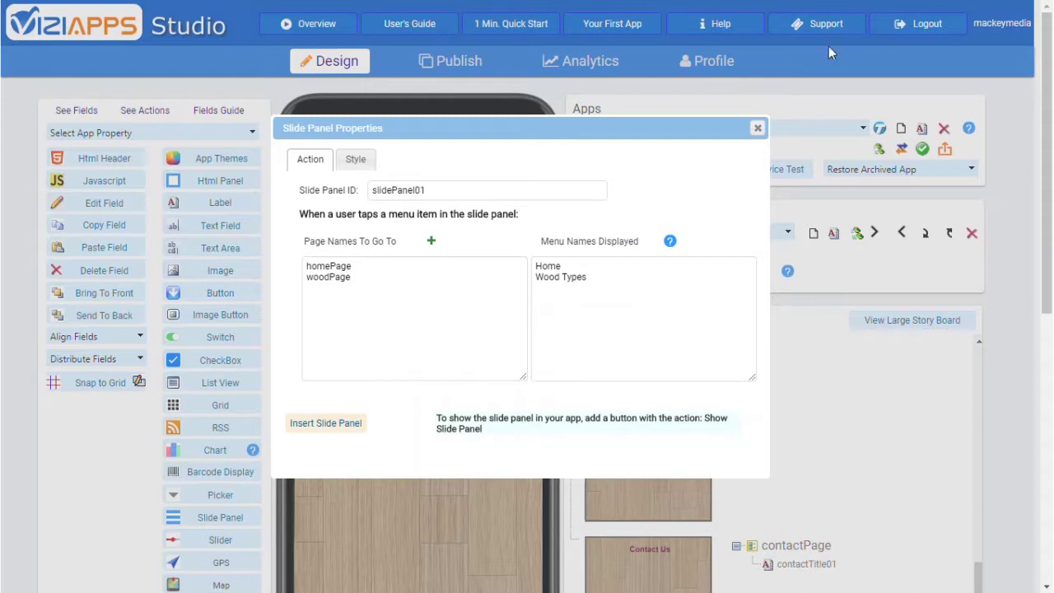
Step: Check the help on adding FontAwesome icons to the displayed menu names, and close it
left_click(489, 269)
left_click(556, 353)
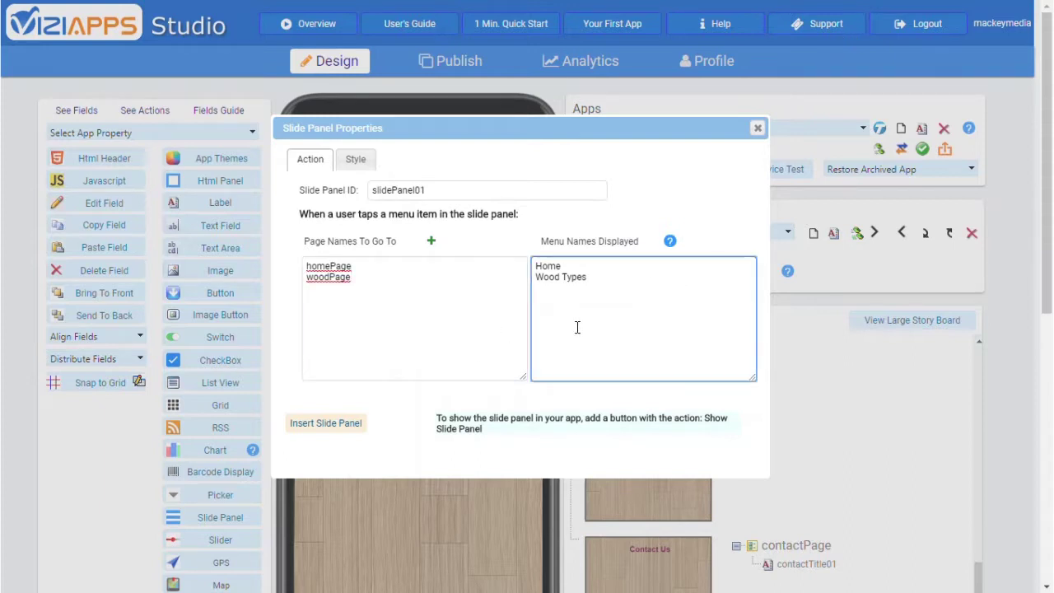
left_click(670, 243)
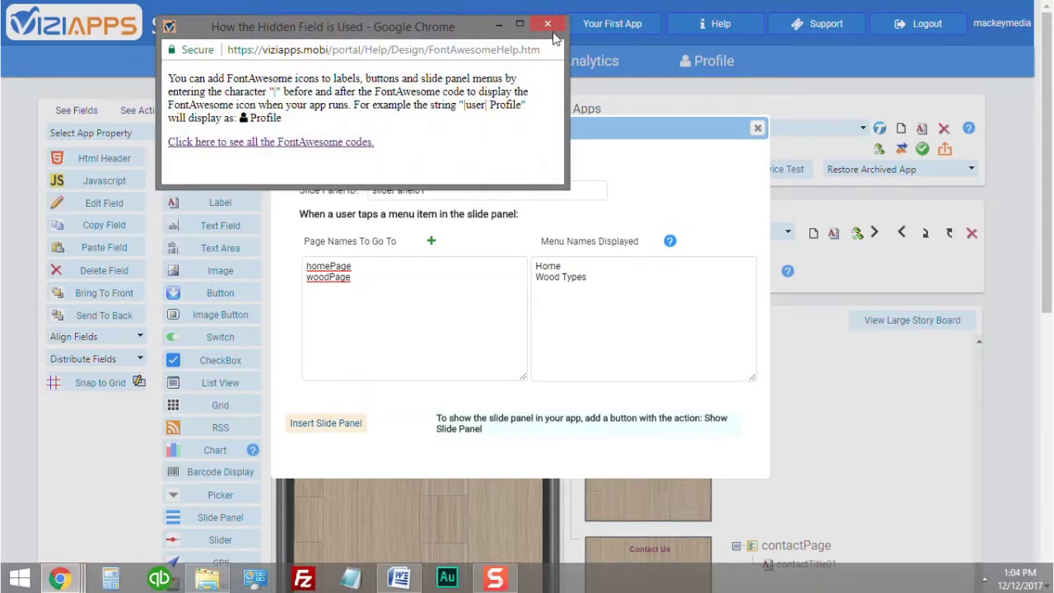
left_click(547, 24)
Step: View the slide panel's background colour setting, insert the panel, and move its icon below the Contact Us title
left_click(363, 159)
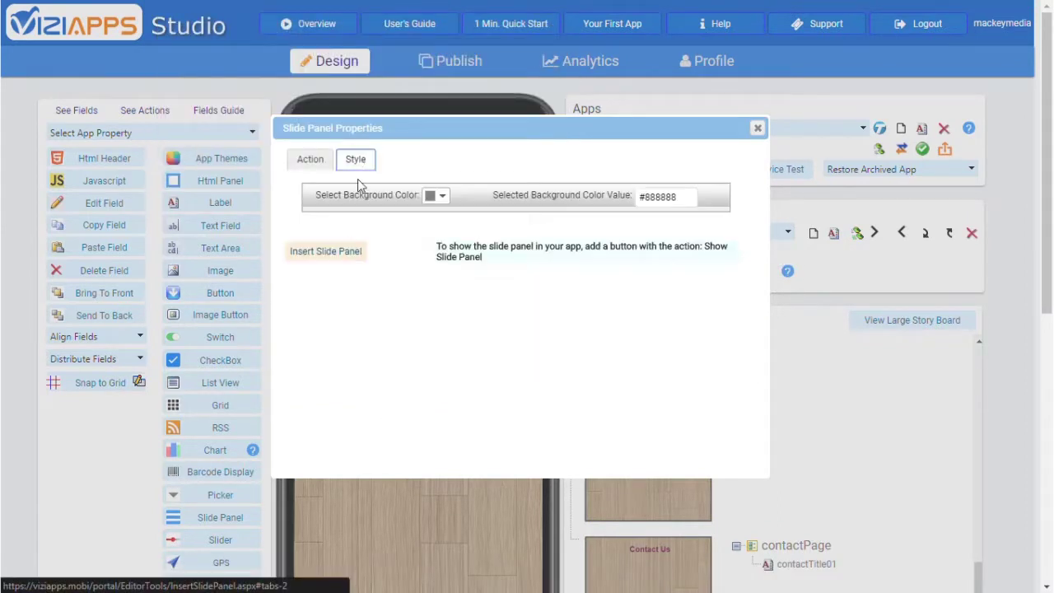
left_click(345, 249)
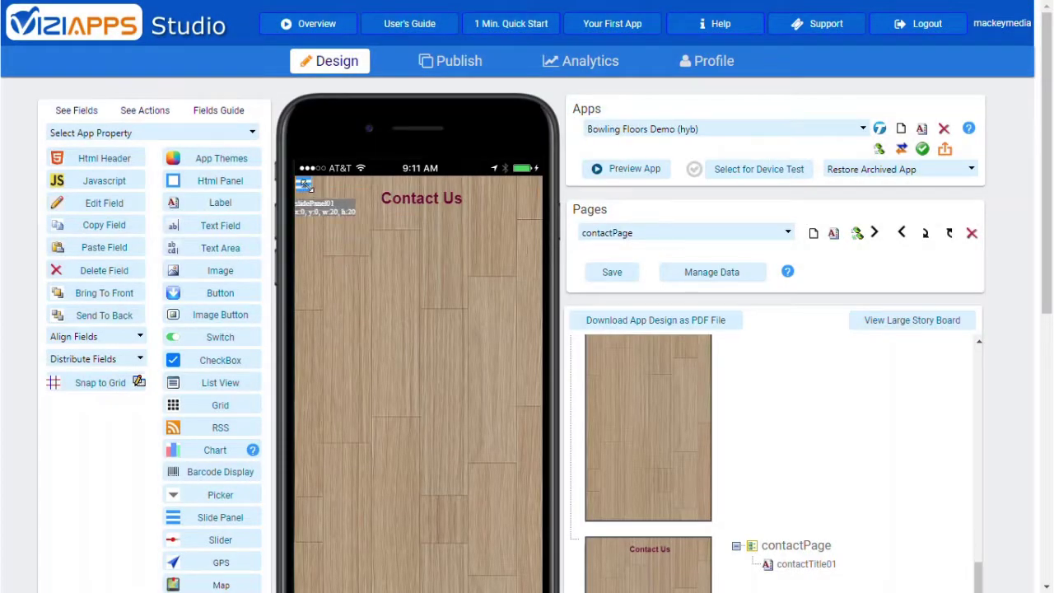
left_click_drag(299, 179, 411, 251)
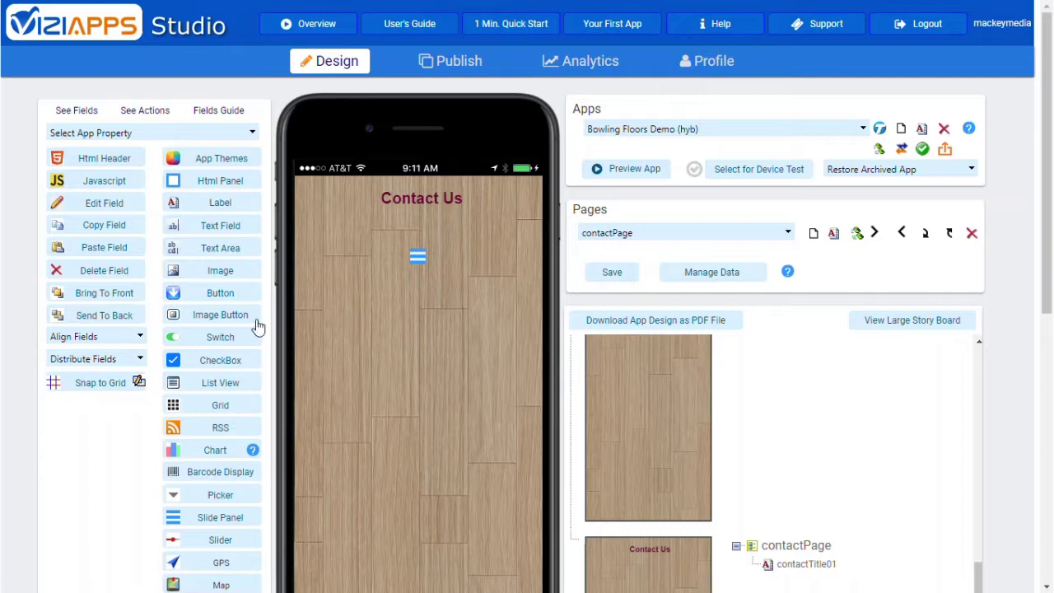
Step: Start a new image button on contactPage and set its tap action to Show slide panel
left_click(239, 317)
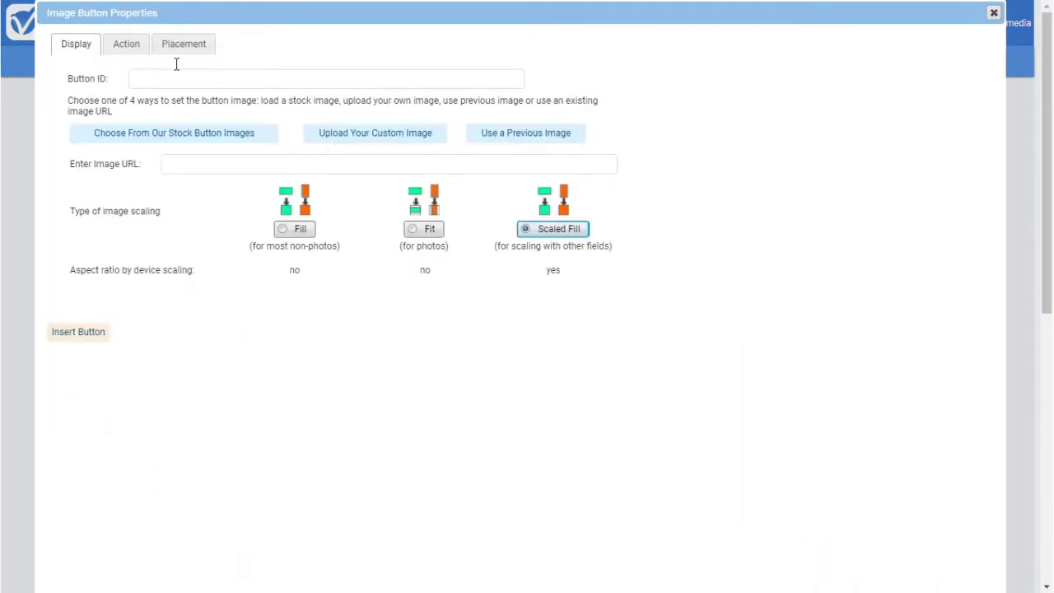
left_click(132, 45)
left_click(186, 178)
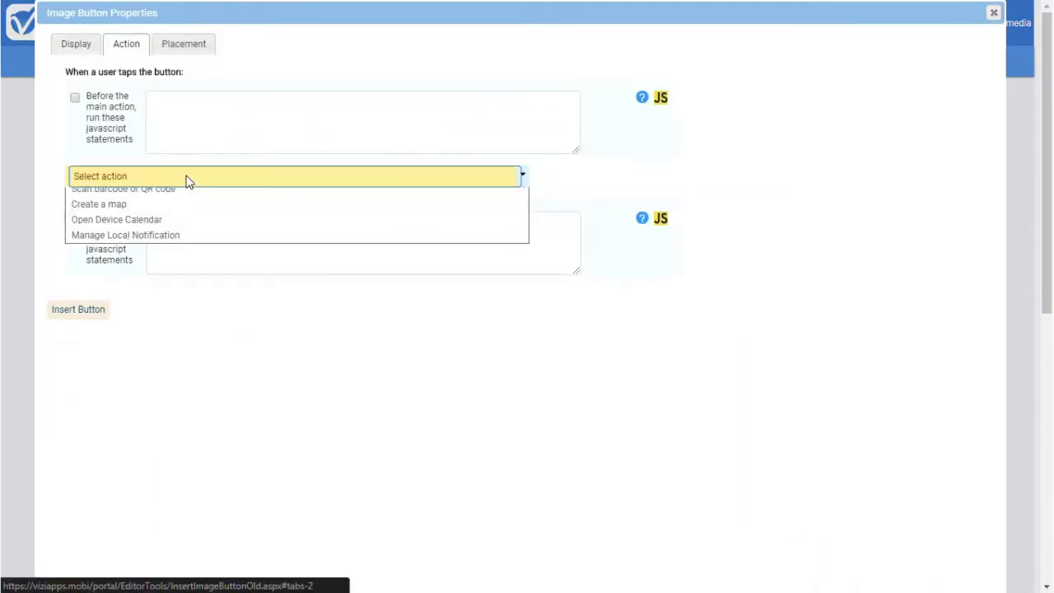
left_click(165, 257)
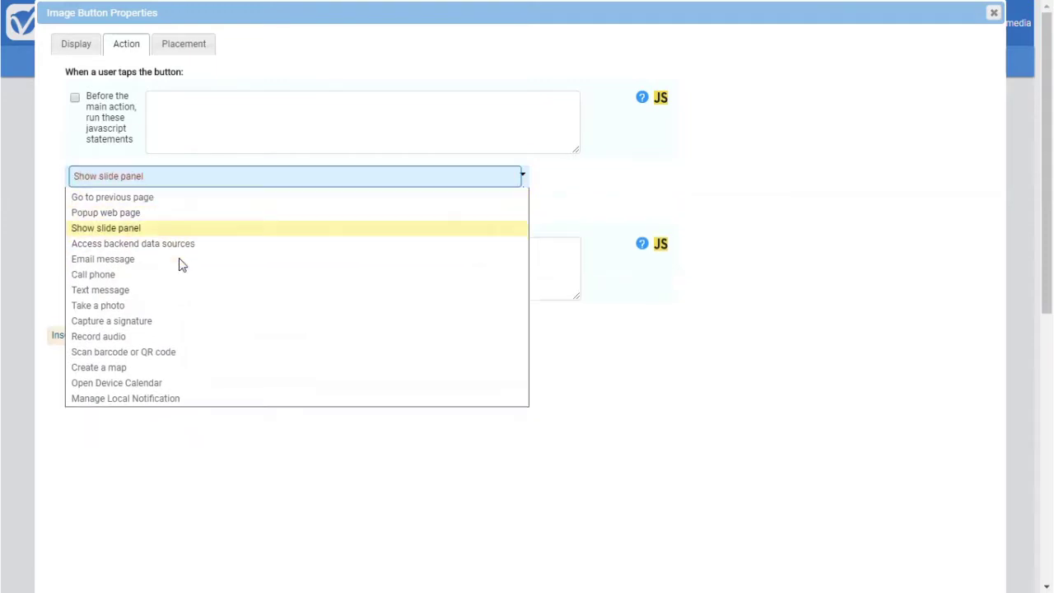